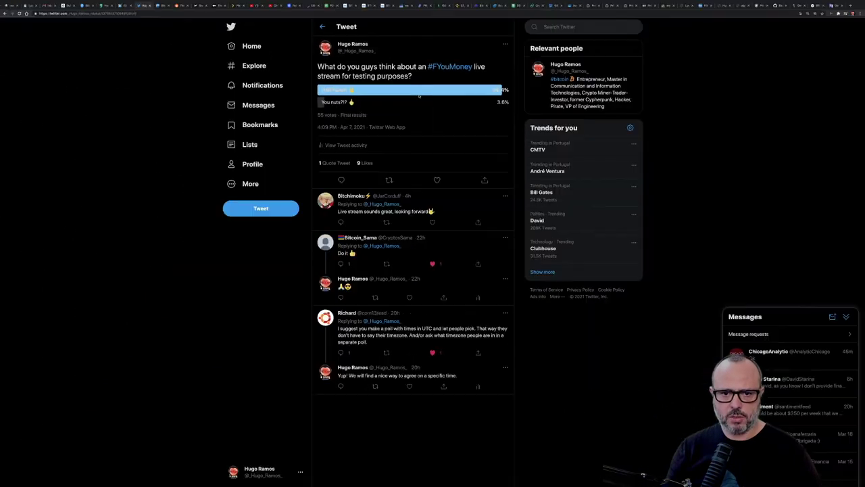
- Start a tweet reading "Ok guys, the poll about the live stream is finished. The big majority of voters asked for a live stream."
{"action": "left_click", "coordinate": [246, 47]}
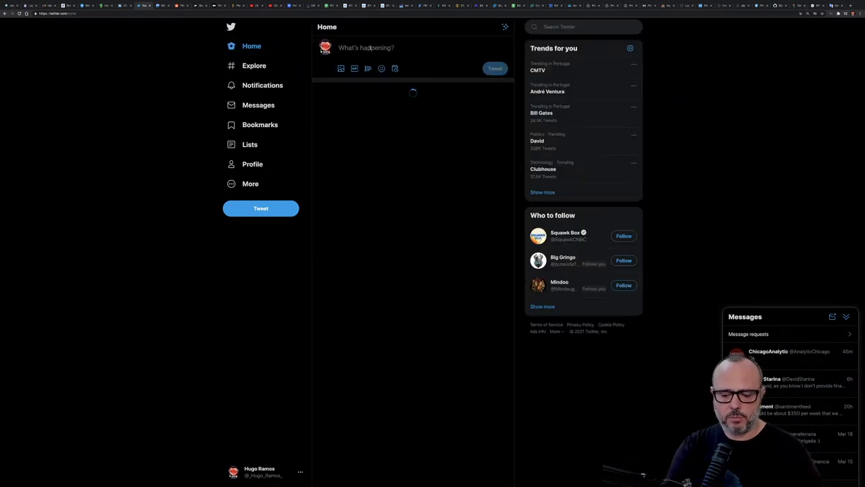
{"action": "left_click", "coordinate": [379, 48]}
{"action": "type", "text": "Ok guys, the poll about the live s"}
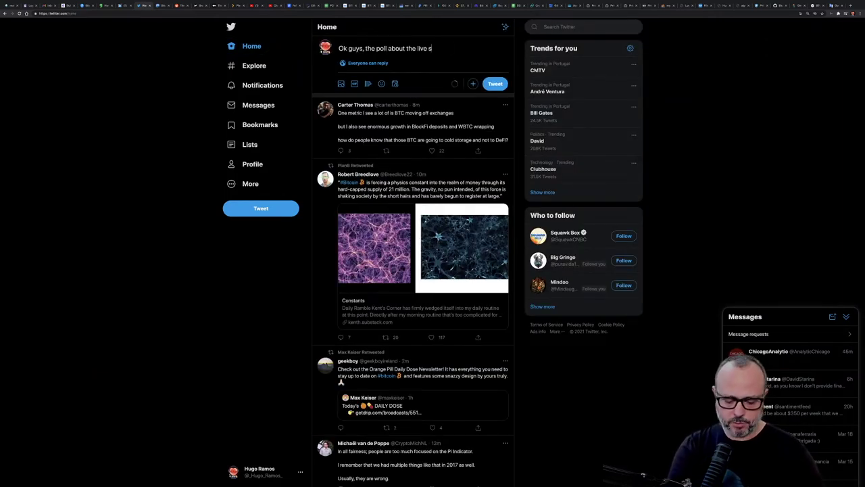
{"action": "type", "text": "tream is finished. The big majority of voters asked for a live stream."}
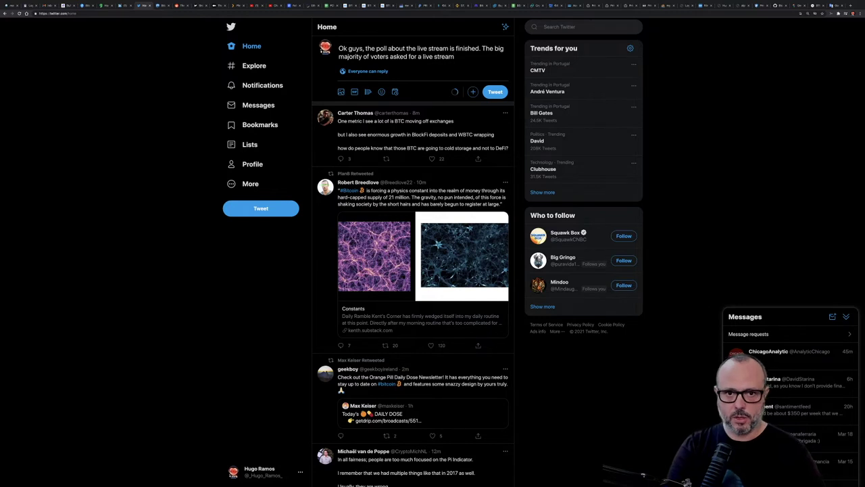
- Add a second line to the tweet asking "What day should I do the live stream?"
{"action": "key", "text": "Return"}
{"action": "type", "text": "What day should I do the live"}
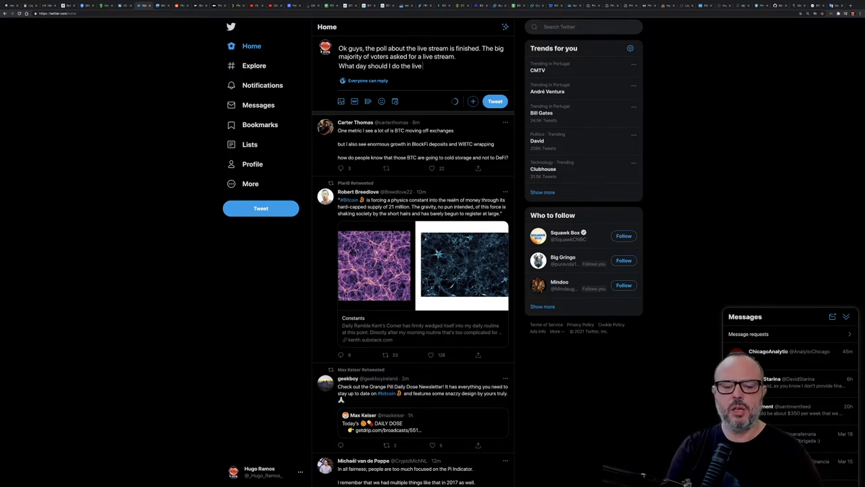
{"action": "type", "text": "stream?"}
- Attach a poll to the tweet with the three choices Saturday, Sunday and Wednesday
{"action": "left_click", "coordinate": [368, 102]}
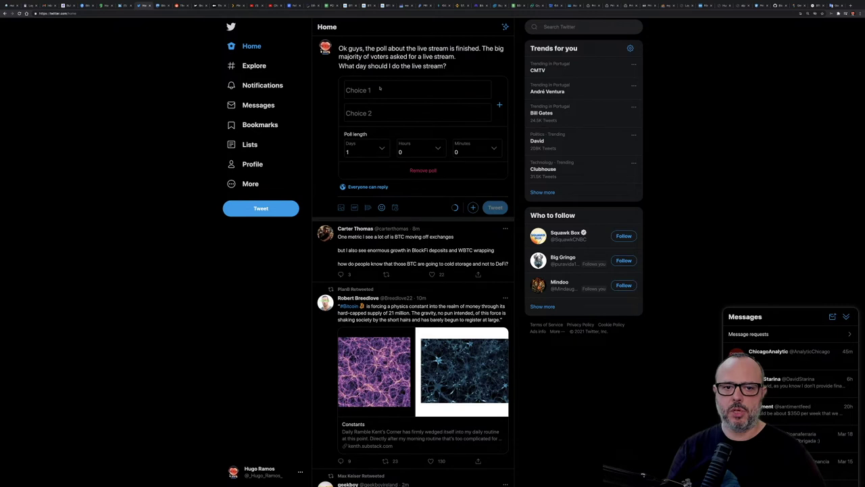
{"action": "left_click", "coordinate": [384, 91]}
{"action": "type", "text": "Saturday"}
{"action": "left_click", "coordinate": [394, 115]}
{"action": "type", "text": "Sunday"}
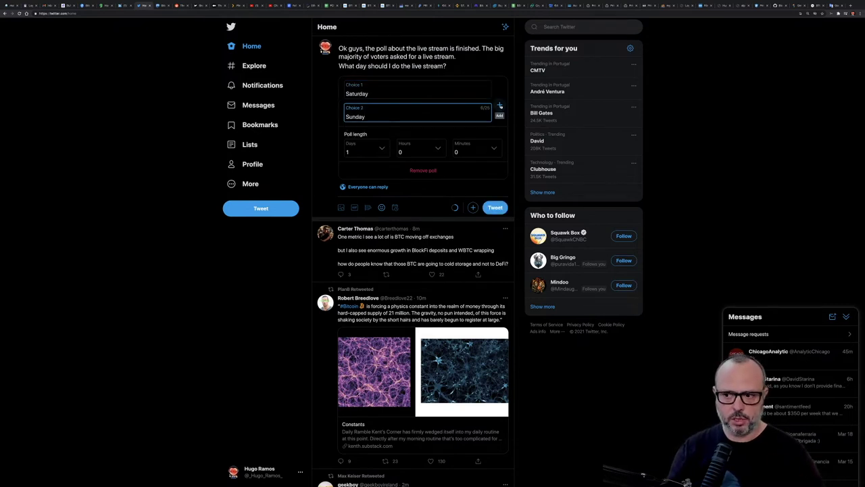
{"action": "left_click", "coordinate": [499, 105]}
{"action": "type", "text": "Wednesday"}
- Insert the smiling face with horns emoji after the second sentence and publish the poll tweet to the home feed
{"action": "left_click", "coordinate": [382, 230]}
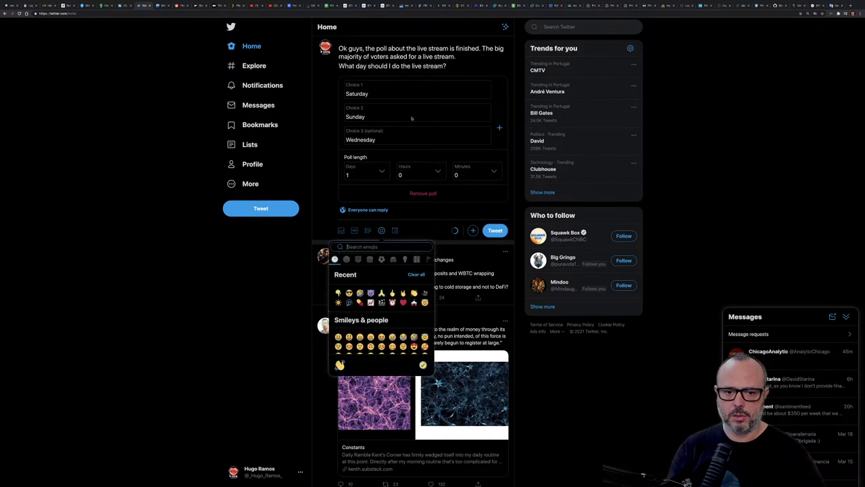
{"action": "left_click", "coordinate": [370, 292]}
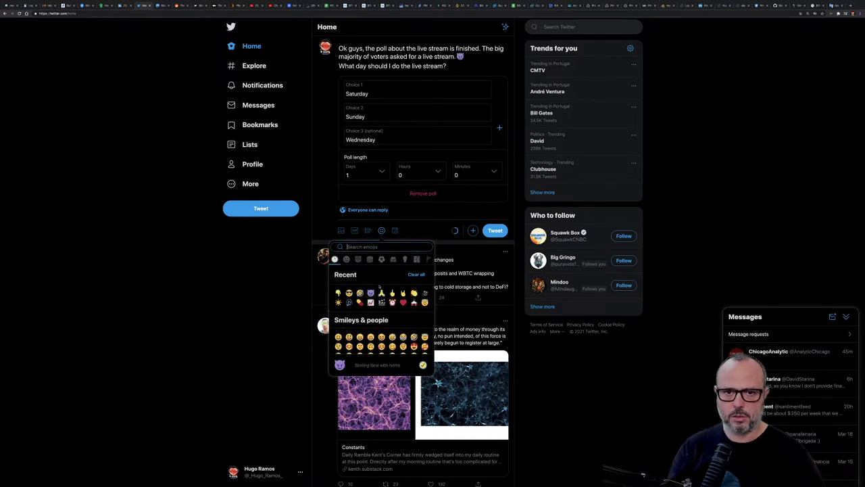
{"action": "left_click", "coordinate": [471, 60]}
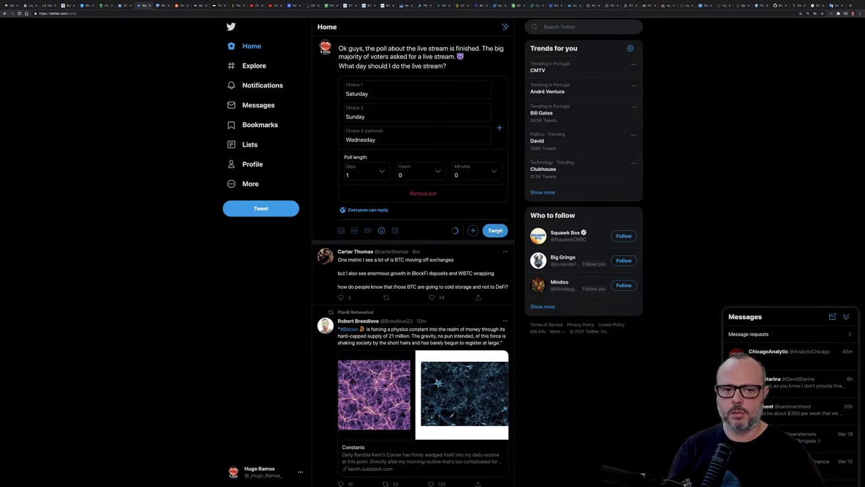
{"action": "left_click", "coordinate": [495, 230]}
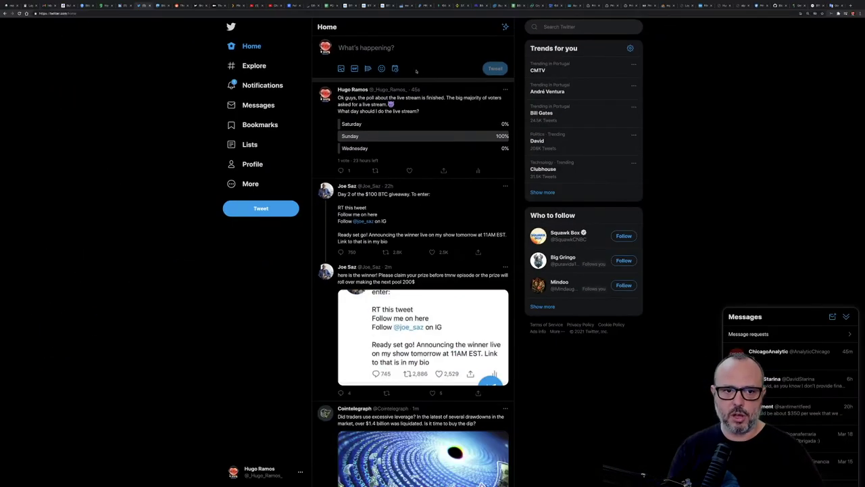
{"action": "left_click", "coordinate": [257, 47]}
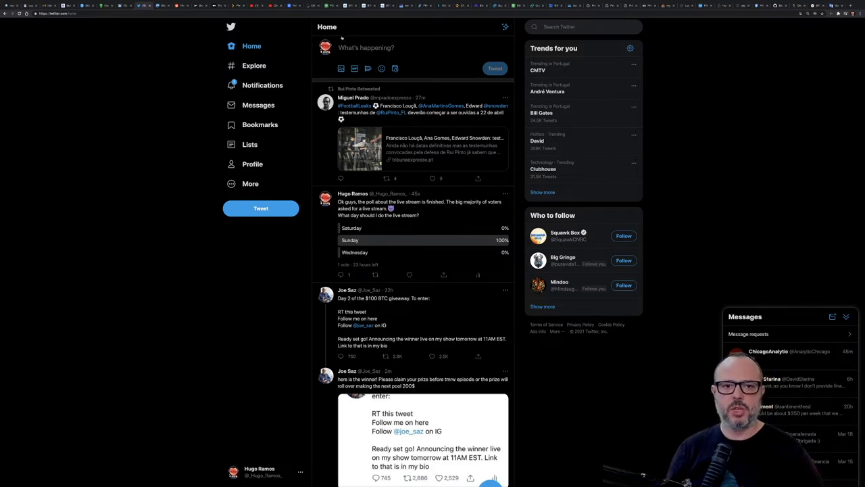
- Switch to the weekly BTCUSD cycle chart in TradingView and examine the latest candles against the curve in the 2020–2021 box
{"action": "left_click", "coordinate": [350, 5]}
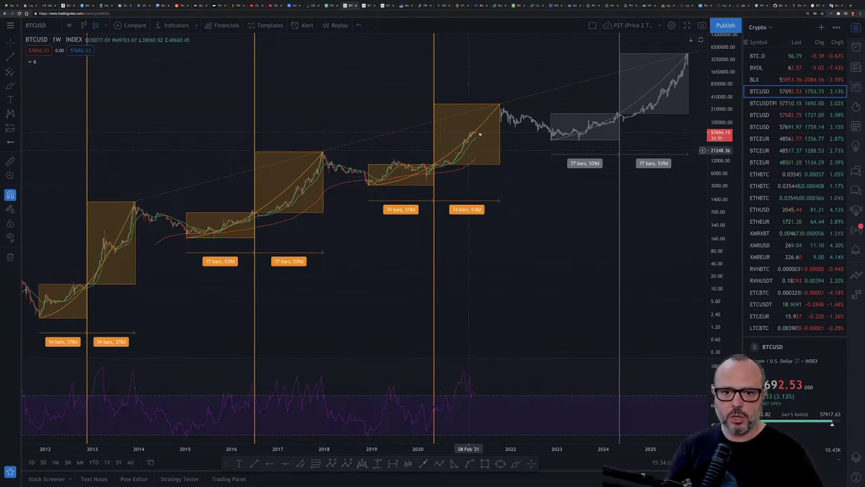
{"action": "left_click", "coordinate": [478, 135]}
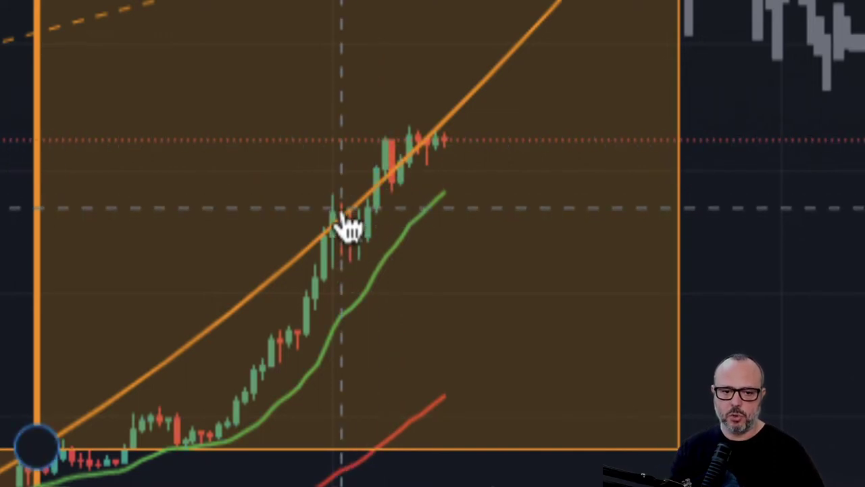
{"action": "left_click", "coordinate": [446, 145]}
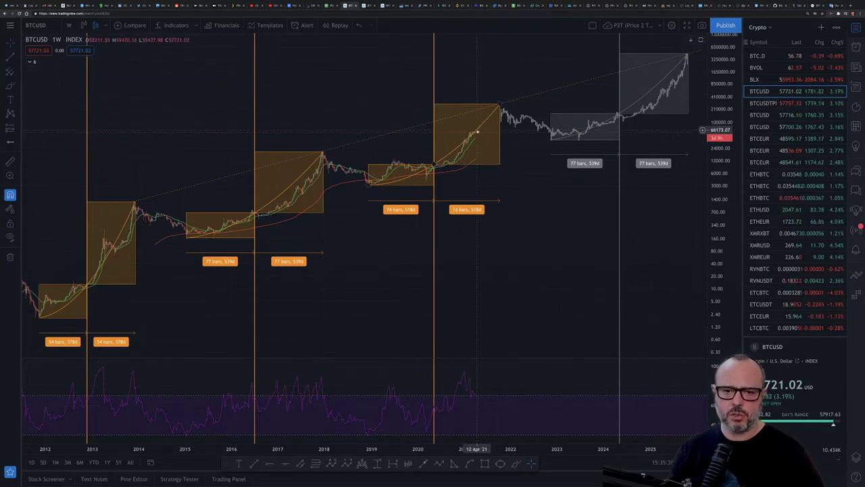
{"action": "left_click", "coordinate": [478, 133]}
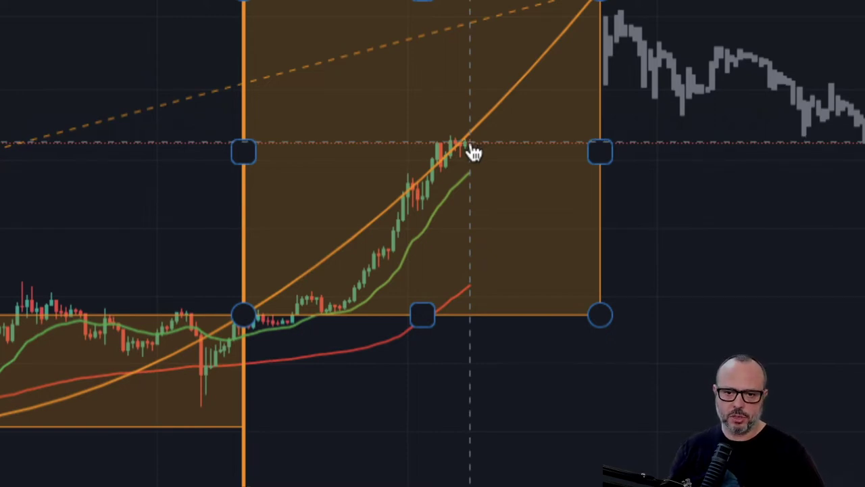
{"action": "left_click", "coordinate": [471, 144]}
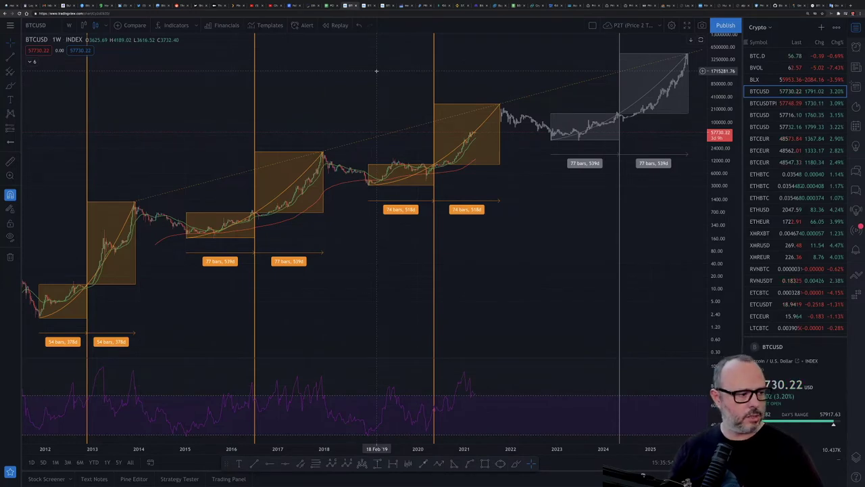
- Open the BTCUSD chart with the MRI layout and review it on the 1-week and 1-day intervals
{"action": "left_click", "coordinate": [368, 5]}
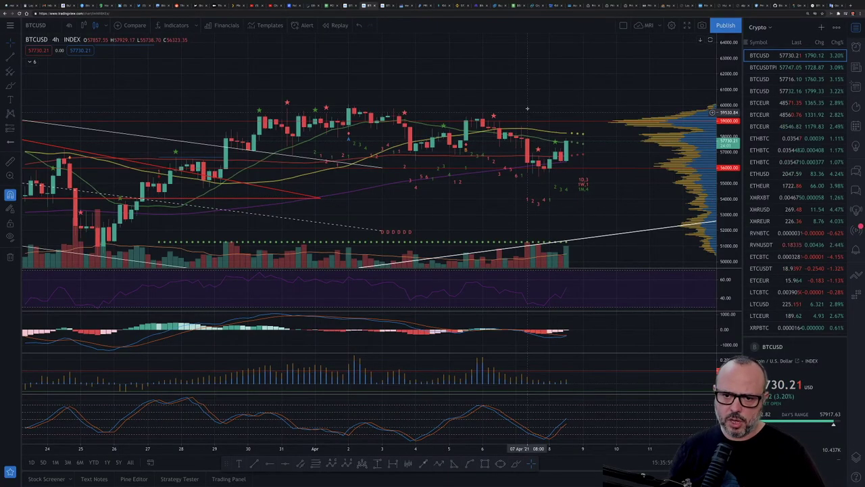
{"action": "key", "text": "1"}
{"action": "key", "text": "w"}
{"action": "key", "text": "Return"}
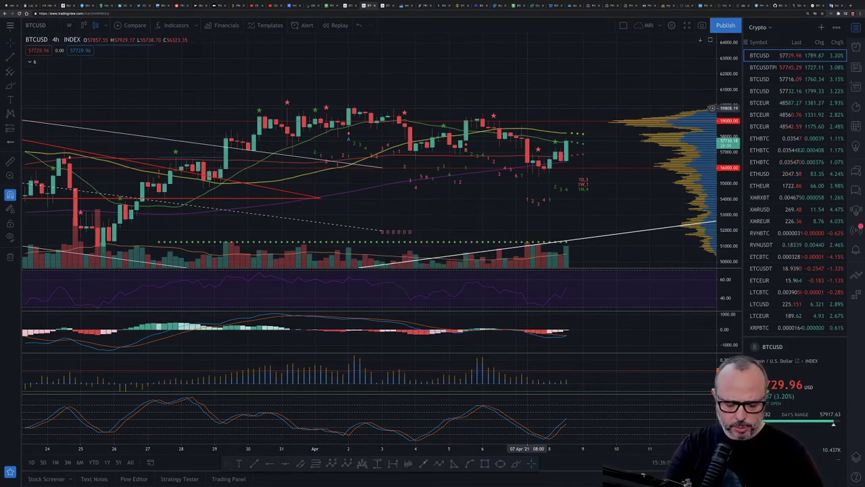
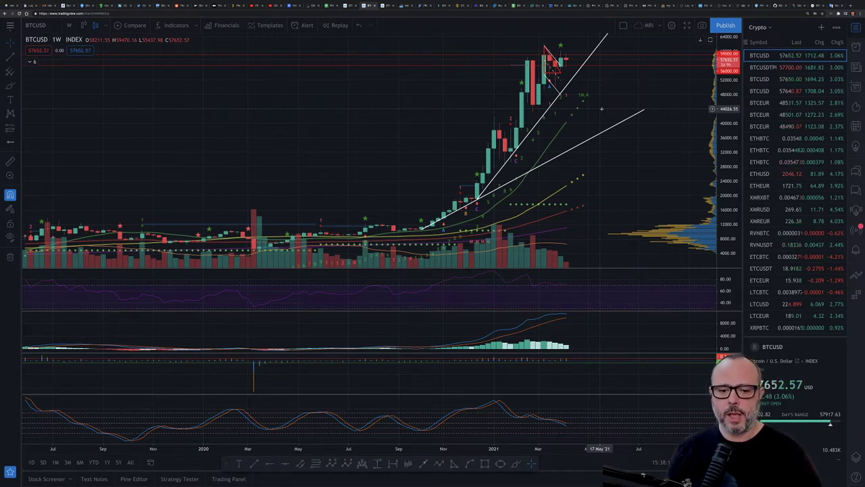
{"action": "type", "text": "1d"}
{"action": "key", "text": "Return"}
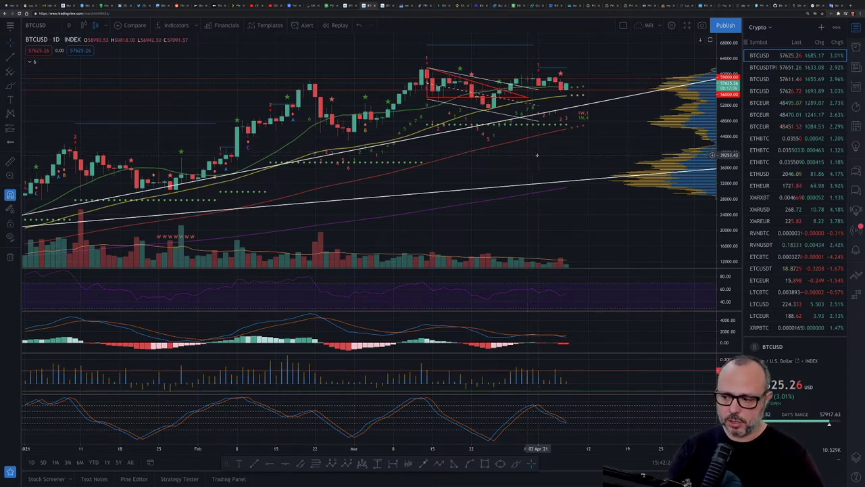
- Review the BTCUSD chart with the MRI layout on the 4-hour and 1-hour intervals
{"action": "key", "text": "comma"}
{"action": "type", "text": "4h"}
{"action": "key", "text": "Return"}
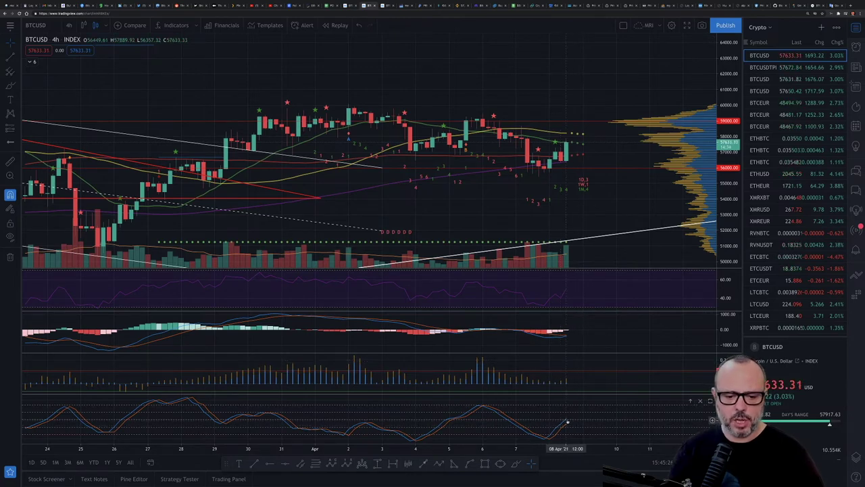
{"action": "key", "text": "comma"}
{"action": "type", "text": "1h"}
{"action": "key", "text": "Return"}
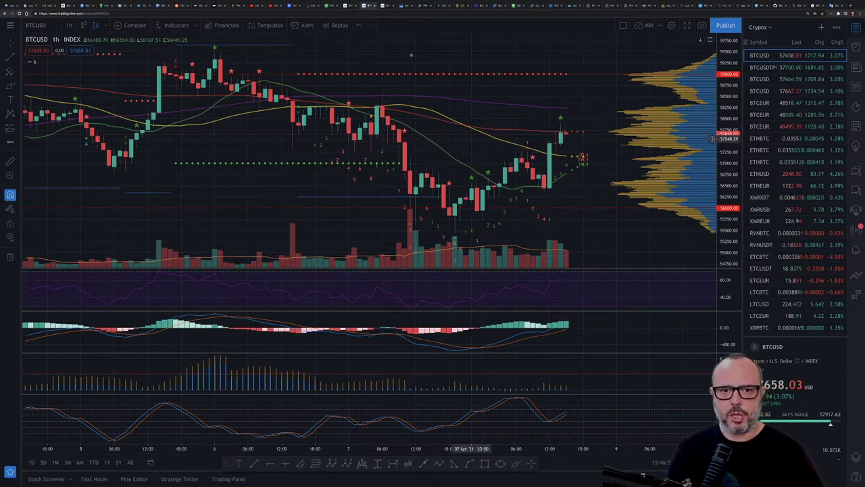
- Switch to the 4-hour BTCUSD chart with the Pro-Indicators layout and examine the 1RB to 4RB points, the descending channel and the blue line
{"action": "left_click", "coordinate": [386, 6]}
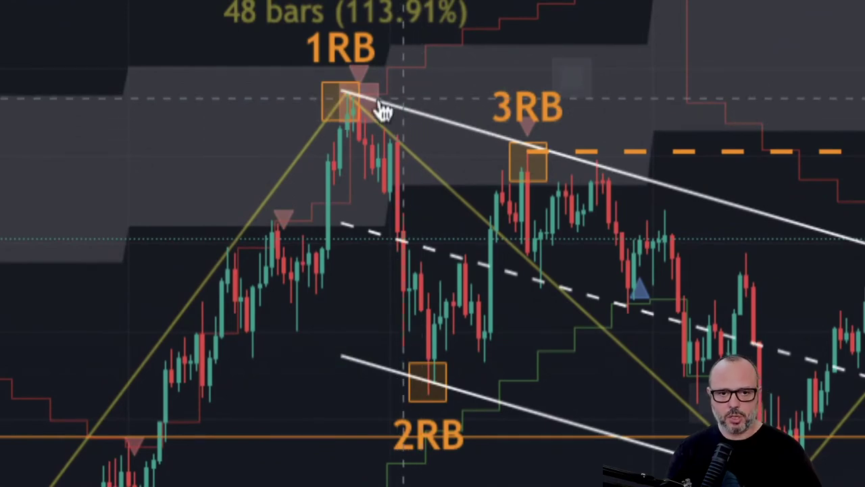
{"action": "left_click", "coordinate": [348, 95]}
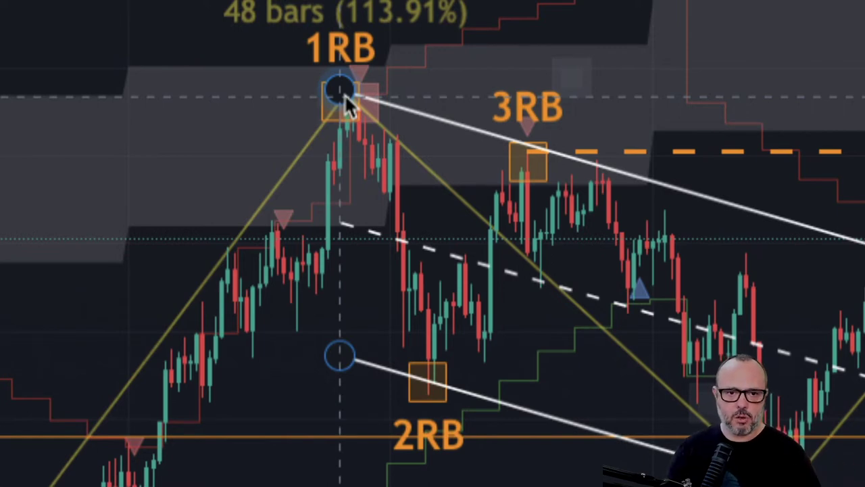
{"action": "left_click", "coordinate": [391, 241]}
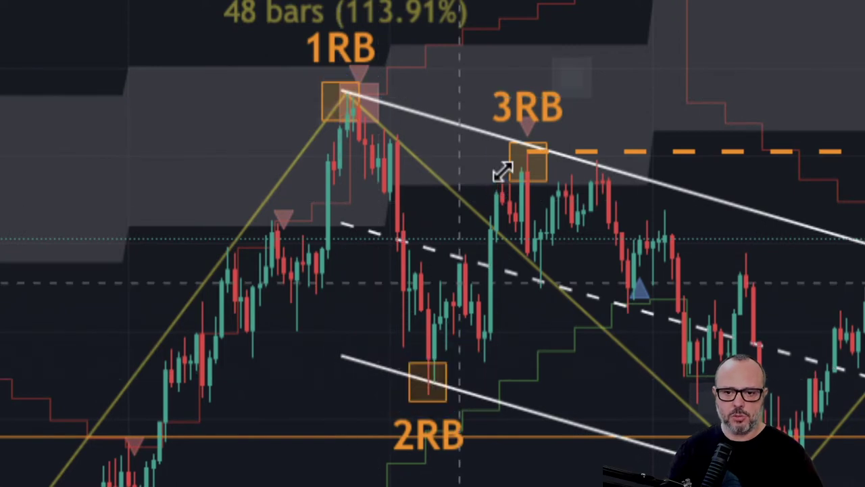
{"action": "left_click", "coordinate": [528, 146]}
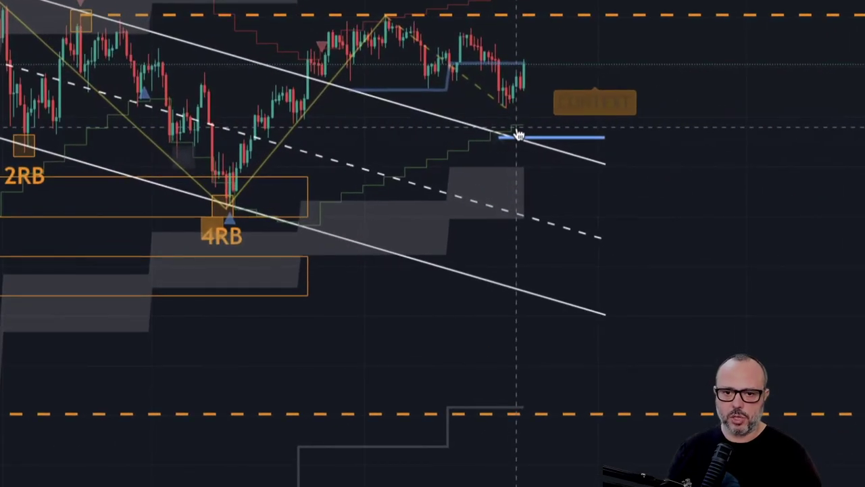
{"action": "left_click", "coordinate": [508, 133]}
{"action": "left_click", "coordinate": [517, 129]}
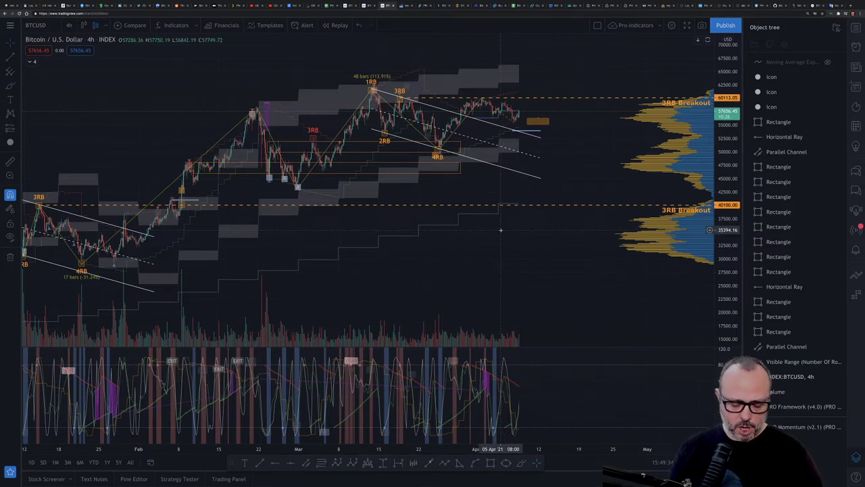
- Set the interval of the Pro-Indicators BTCUSD chart to 1D
{"action": "key", "text": "comma"}
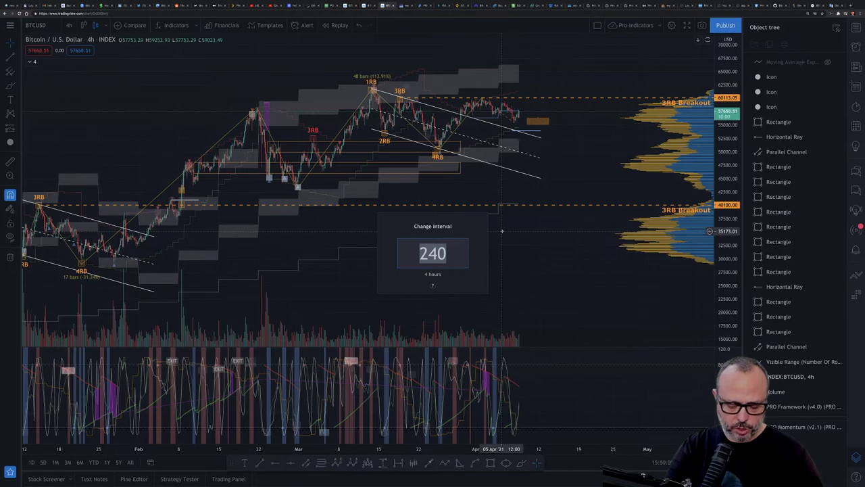
{"action": "type", "text": "1D"}
{"action": "key", "text": "Return"}
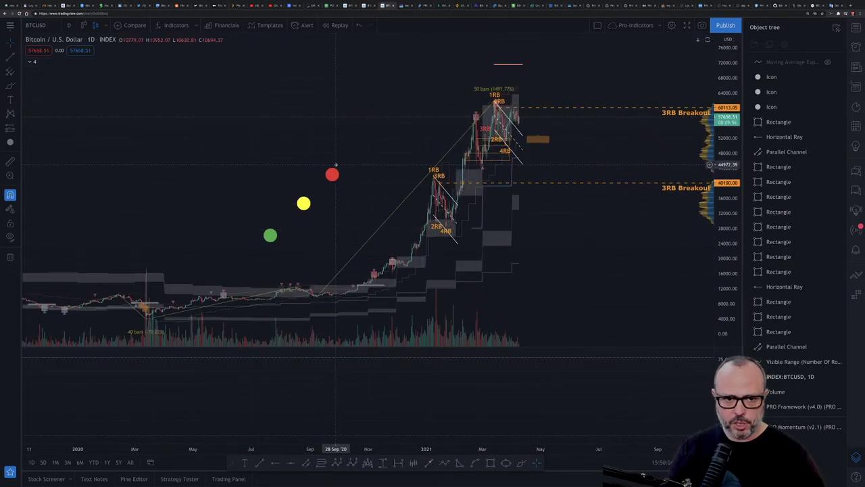
- Move the green circle onto the mid-March 2020 low and the yellow circle onto the mid-December 2020 price near 20,000
{"action": "left_click", "coordinate": [270, 235]}
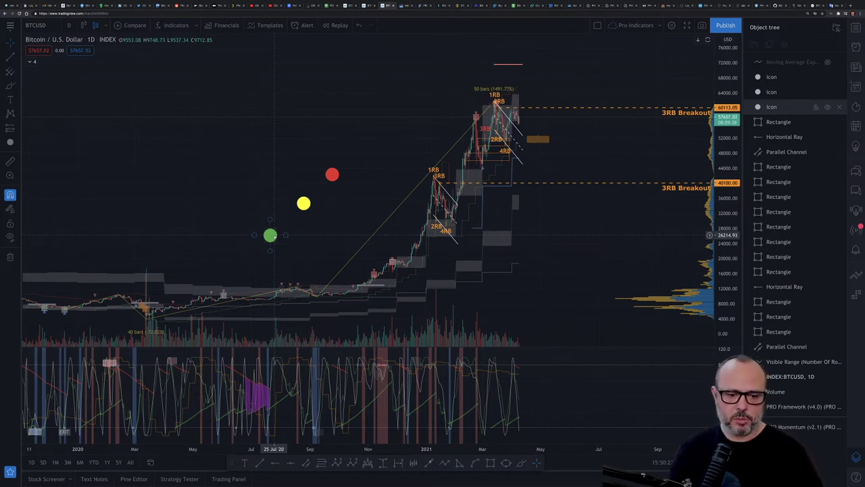
{"action": "mouse_move", "coordinate": [271, 235]}
{"action": "left_mouse_down"}
{"action": "mouse_move", "coordinate": [235, 279]}
{"action": "mouse_move", "coordinate": [147, 313]}
{"action": "left_mouse_up"}
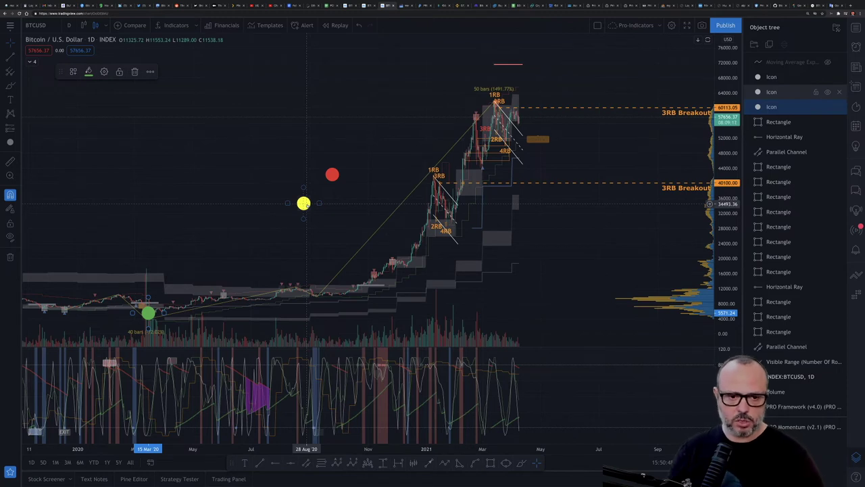
{"action": "left_click", "coordinate": [784, 91]}
{"action": "left_click_drag", "start_coordinate": [306, 202], "coordinate": [410, 258]}
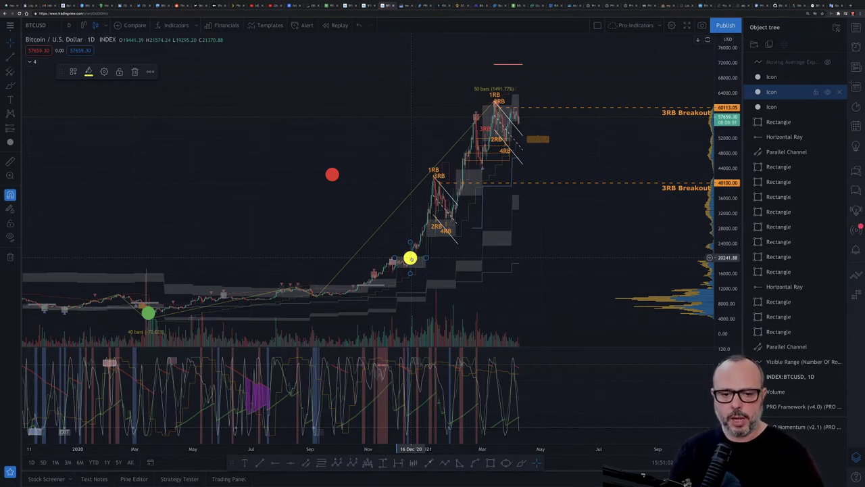
- Move the red circle onto the late-February 2021 low at about 44,700 and deselect it
{"action": "left_click", "coordinate": [332, 174]}
{"action": "left_click_drag", "start_coordinate": [332, 174], "coordinate": [481, 167]}
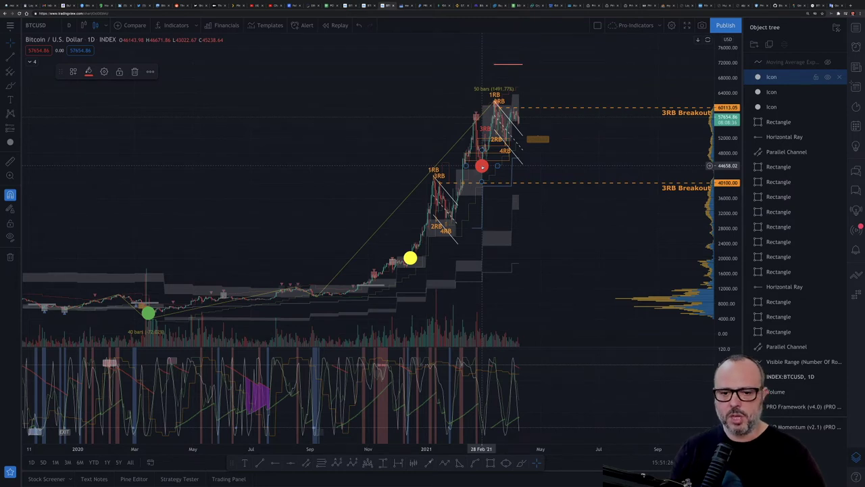
{"action": "left_click", "coordinate": [209, 201]}
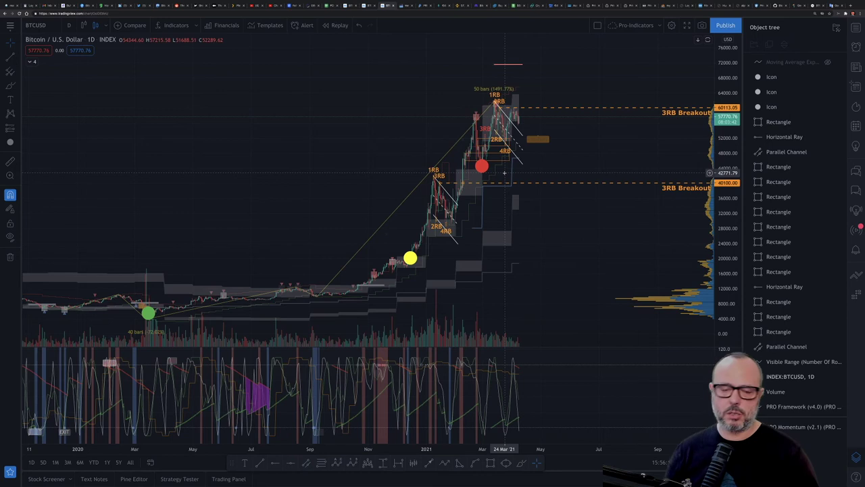
{"action": "left_click", "coordinate": [481, 165]}
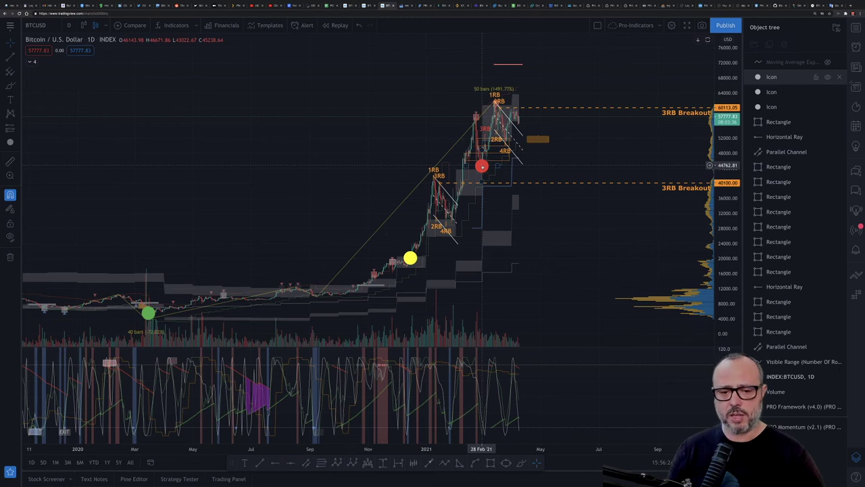
{"action": "left_click", "coordinate": [481, 166]}
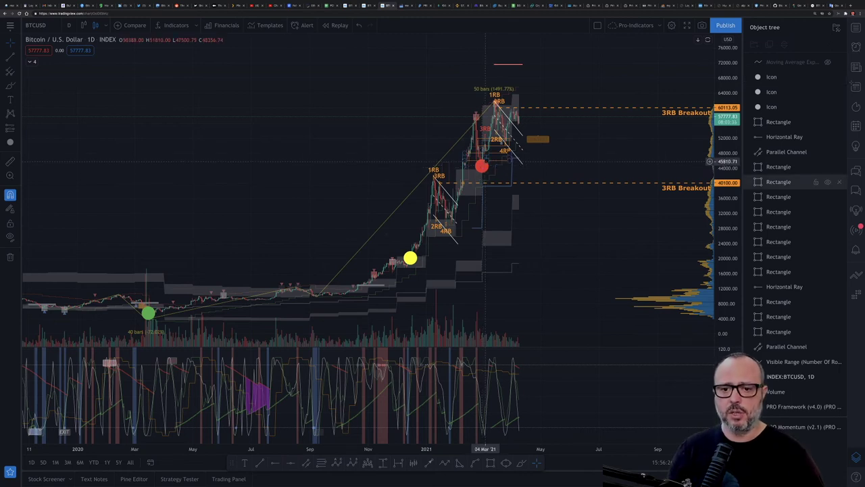